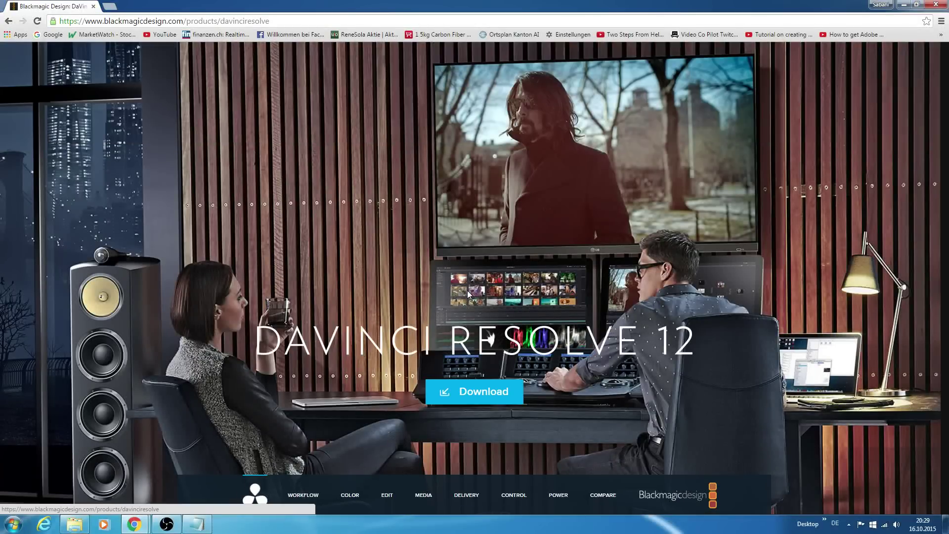
# - Download the free DaVinci_Resolve_12.0.1_Windows.zip into the Downloads folder
pyautogui.click(468, 290)
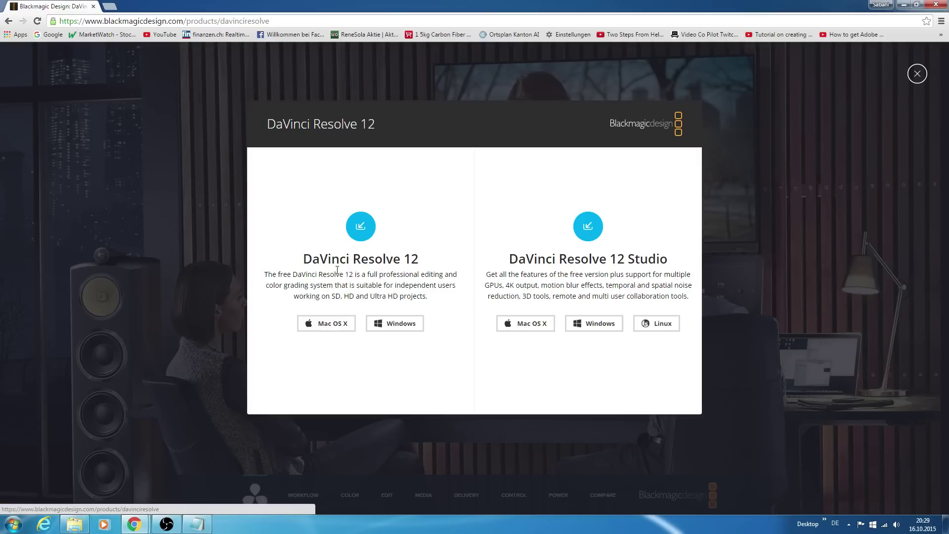
pyautogui.moveTo(303, 258); pyautogui.dragTo(679, 257)
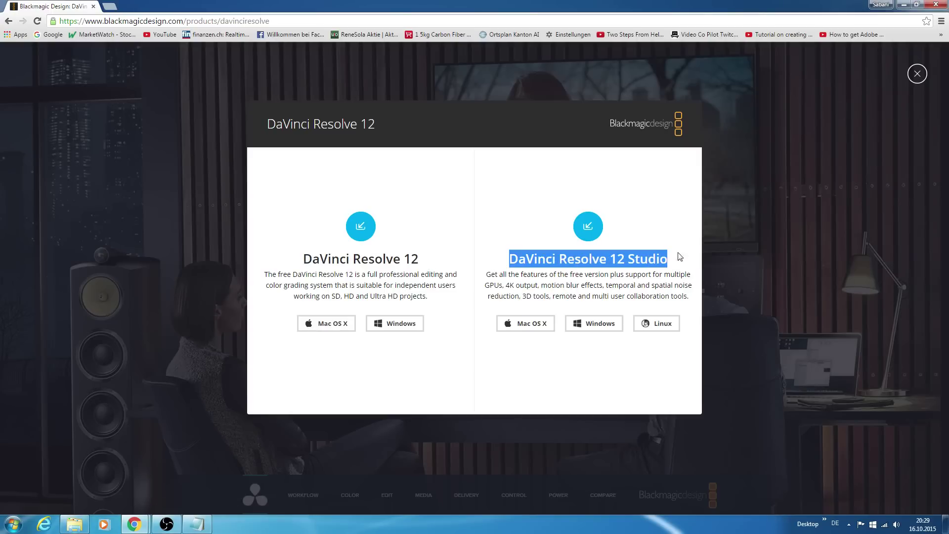
pyautogui.moveTo(303, 258); pyautogui.dragTo(432, 259)
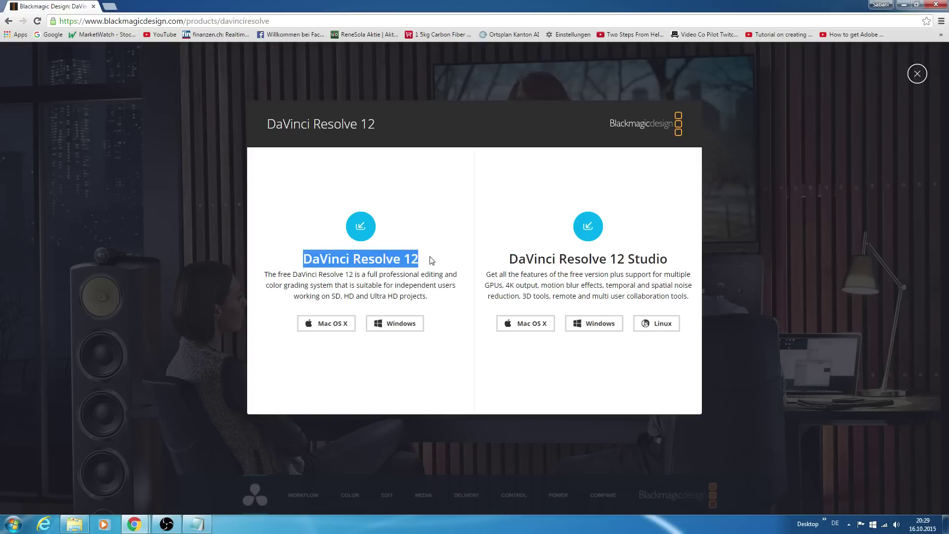
pyautogui.click(394, 324)
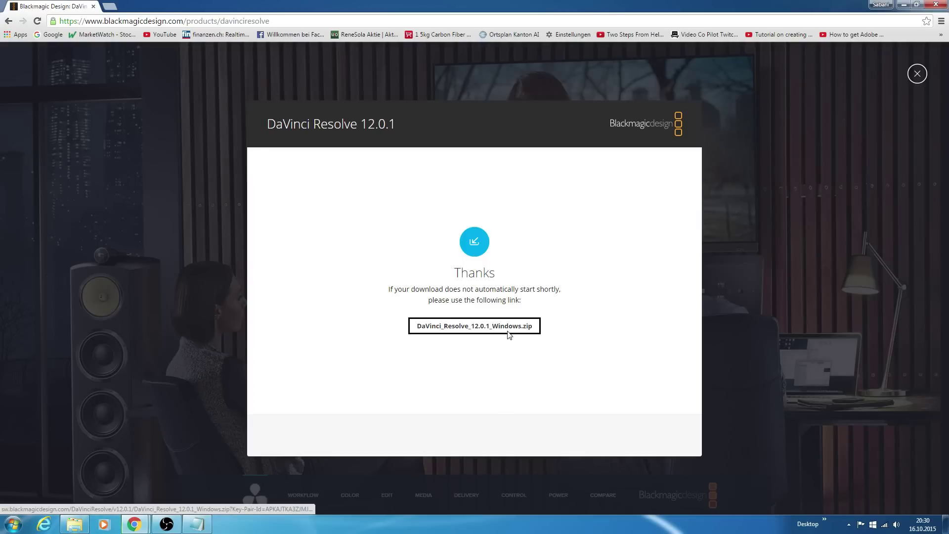
pyautogui.click(509, 335)
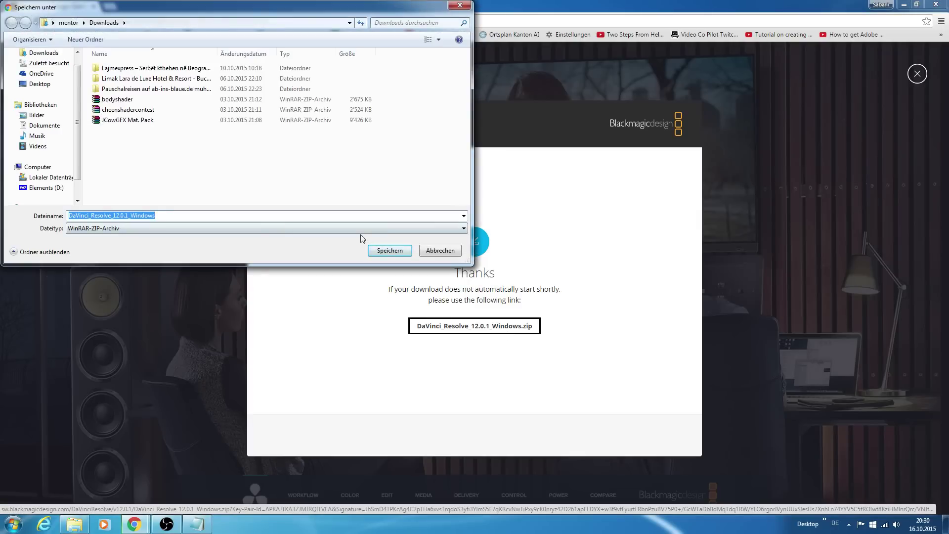
pyautogui.click(396, 254)
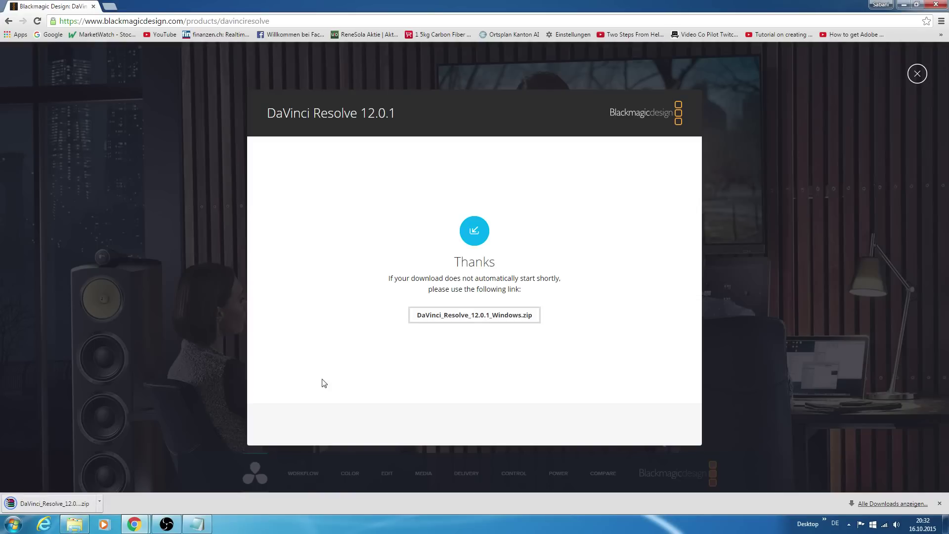
# - Show the downloaded DaVinci Resolve zip in its Downloads folder and open it
pyautogui.rightClick(43, 506)
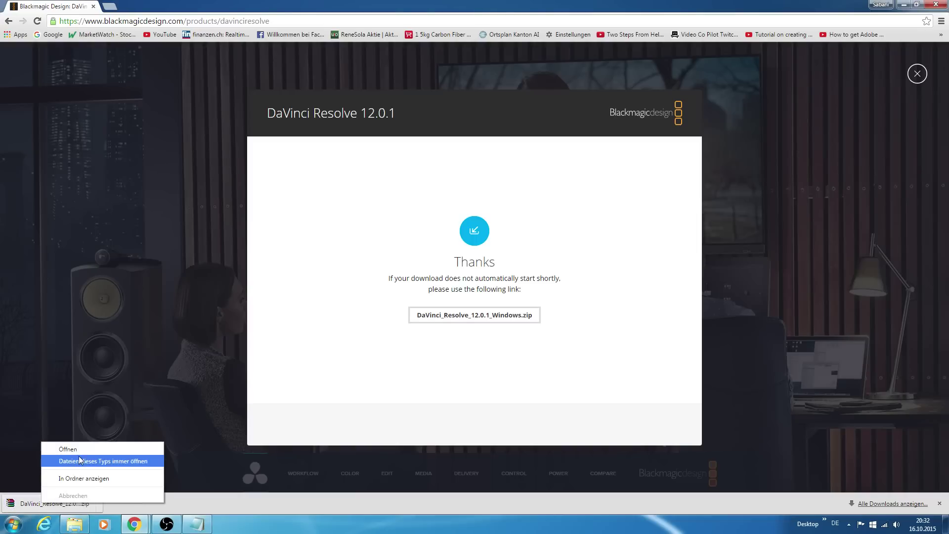
pyautogui.click(85, 483)
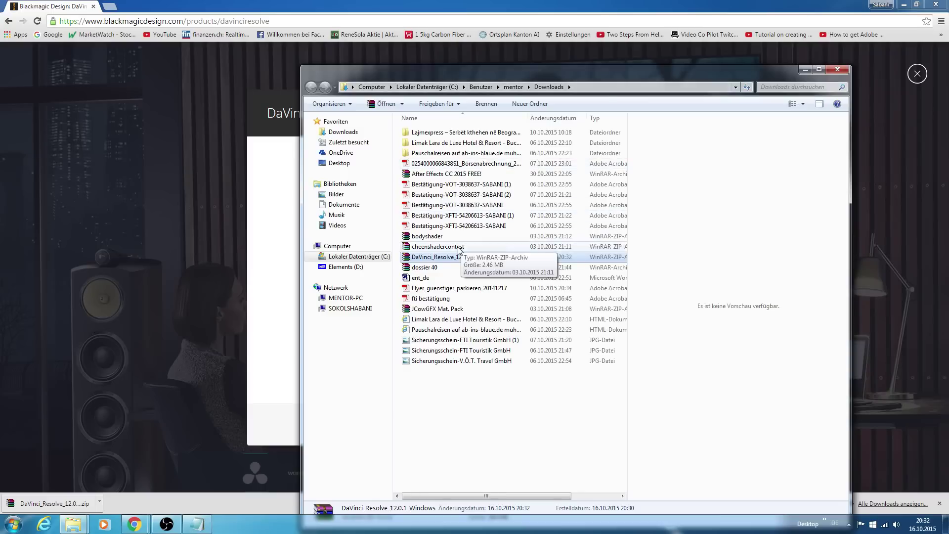
pyautogui.doubleClick(454, 258)
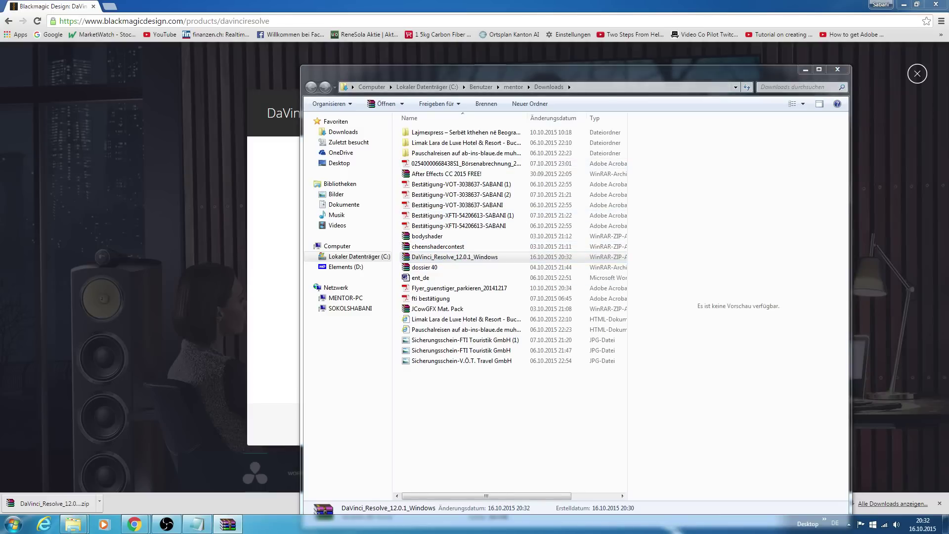
# - Extract the zip into Downloads and launch the extracted DaVinci_Resolve_12.0.1_Windows installer
pyautogui.rightClick(429, 258)
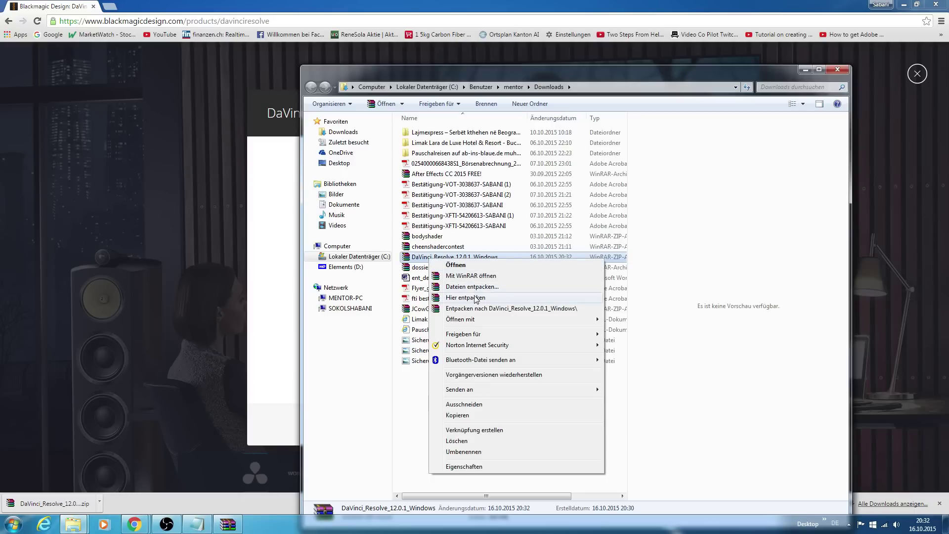
pyautogui.click(465, 297)
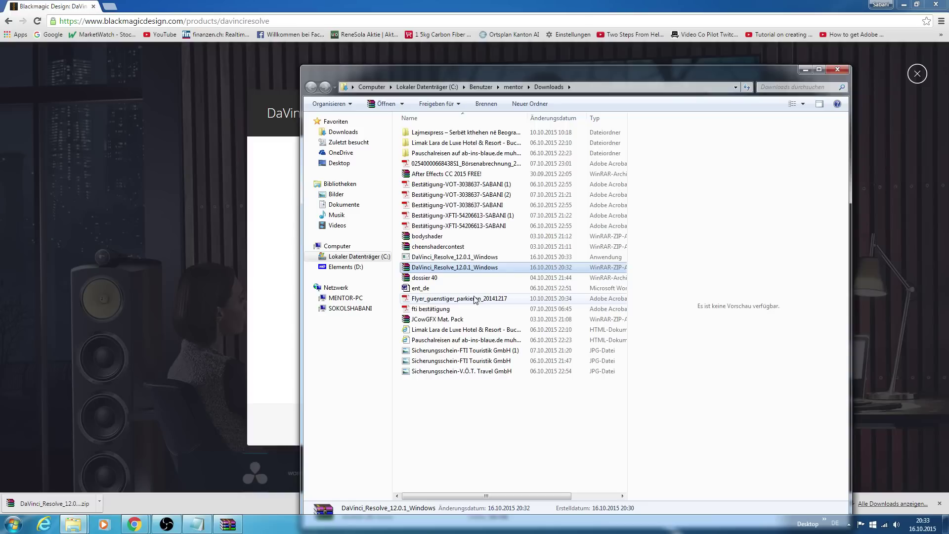
pyautogui.doubleClick(465, 259)
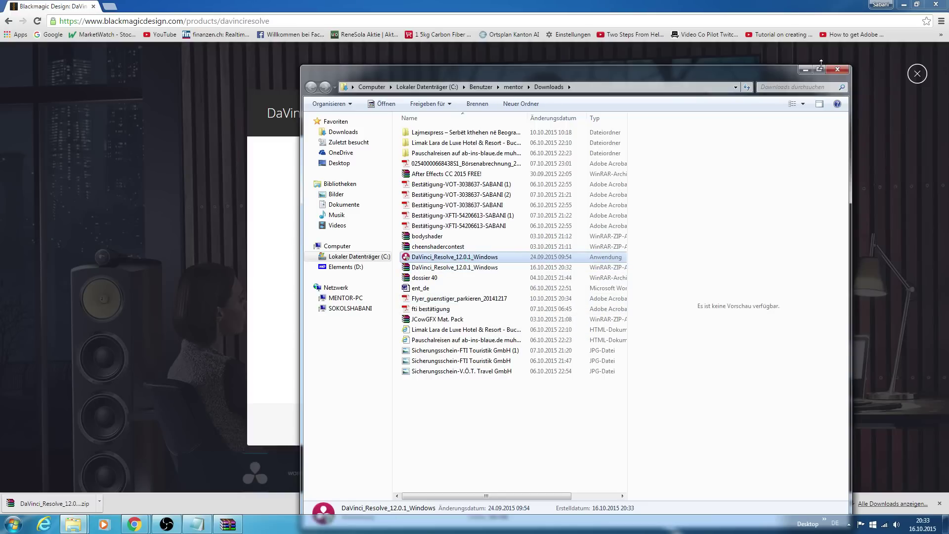
# - Minimize Chrome and the Downloads window, then check the WinRAR window for the installer
pyautogui.click(904, 4)
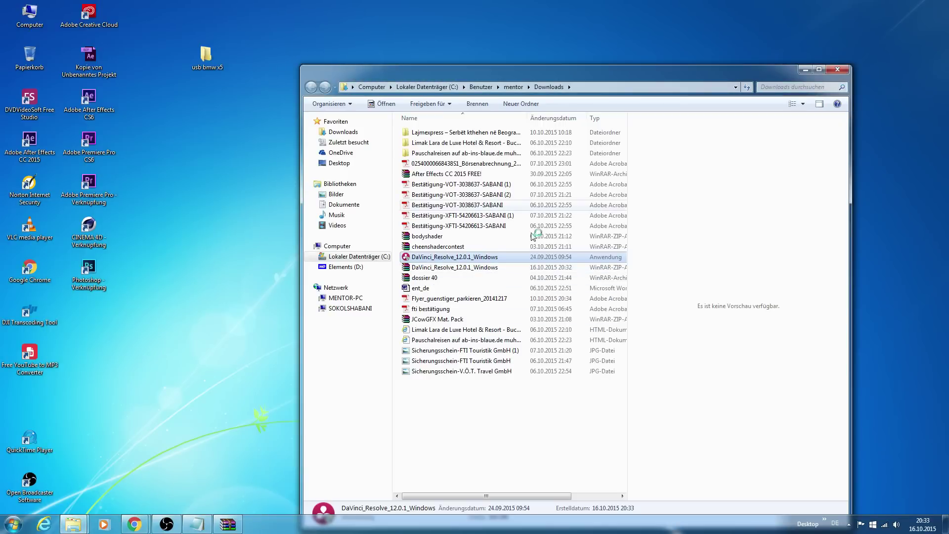
pyautogui.click(804, 71)
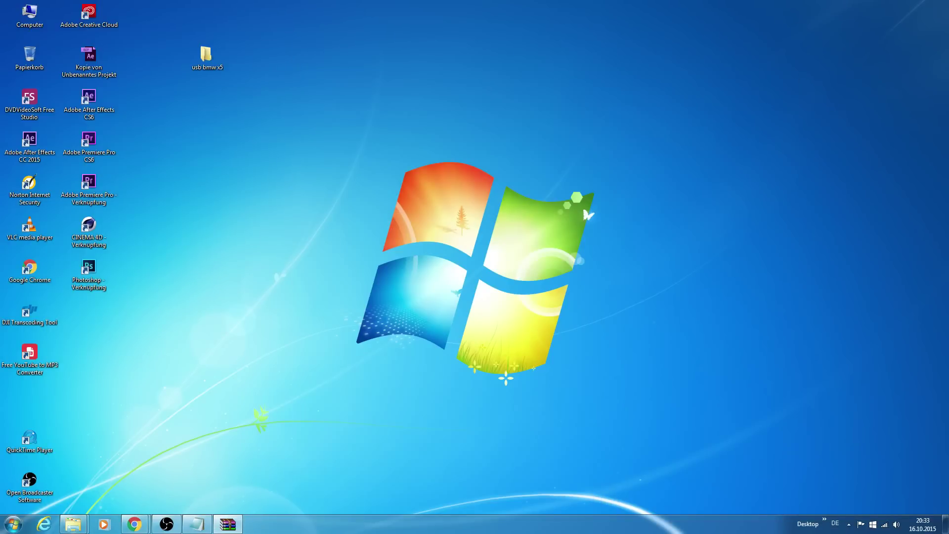
pyautogui.click(231, 522)
pyautogui.click(232, 523)
# - Restore the Downloads folder window and bring Chrome's Blackmagic Thanks page back
pyautogui.moveTo(74, 524)
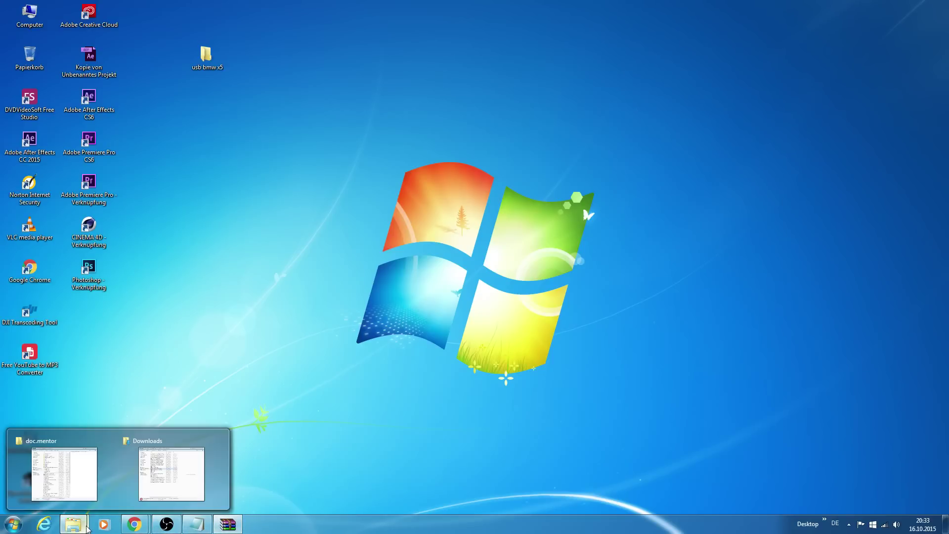
pyautogui.click(164, 473)
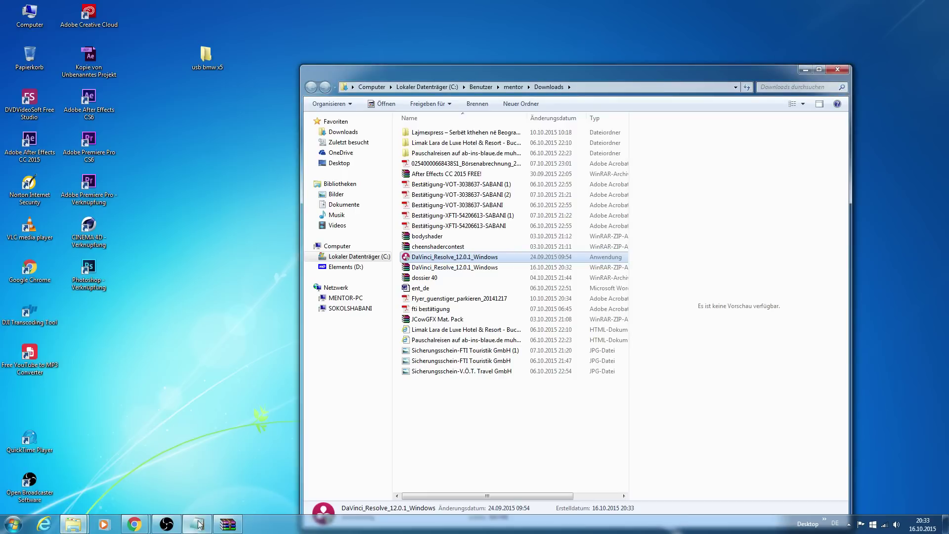
pyautogui.moveTo(134, 524)
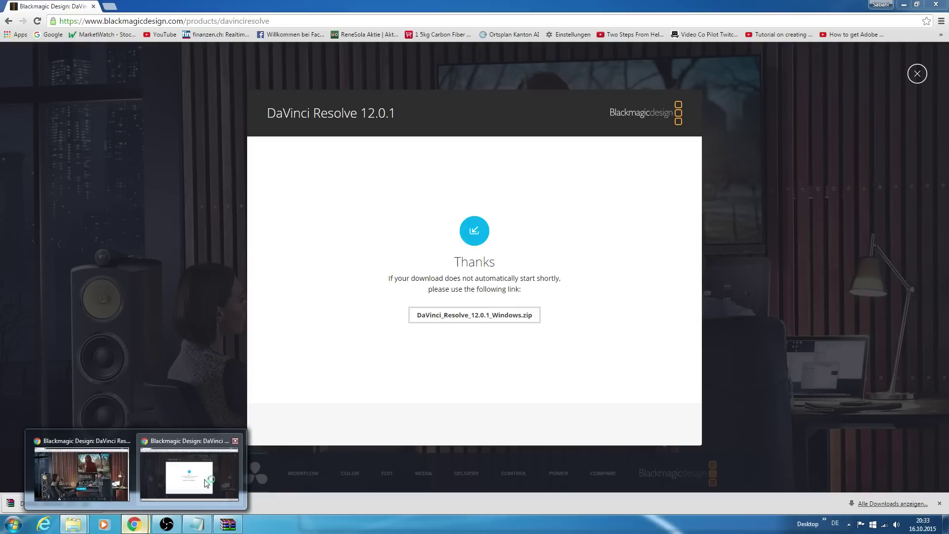
pyautogui.click(200, 478)
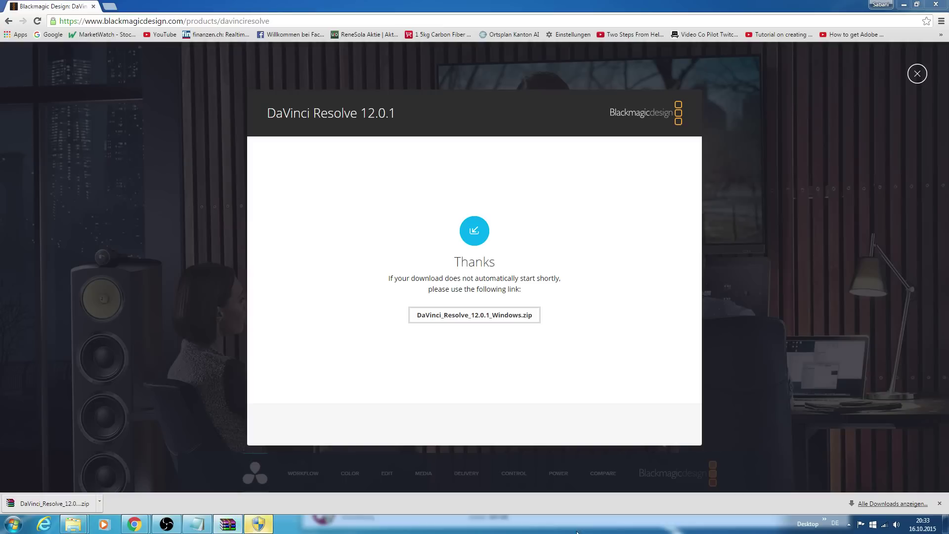
# - Approve the installer's permission prompt and install the required DaVinci Resolve components
pyautogui.click(258, 524)
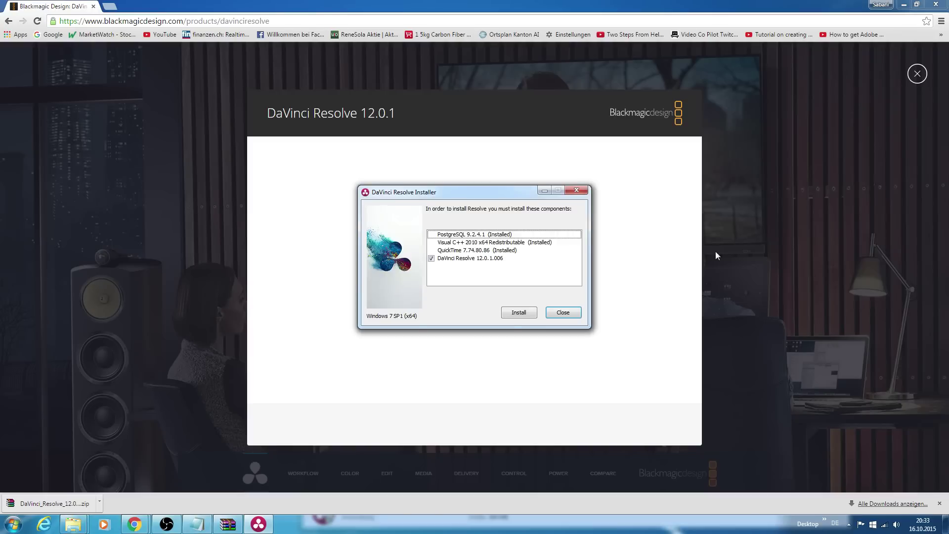
pyautogui.click(521, 313)
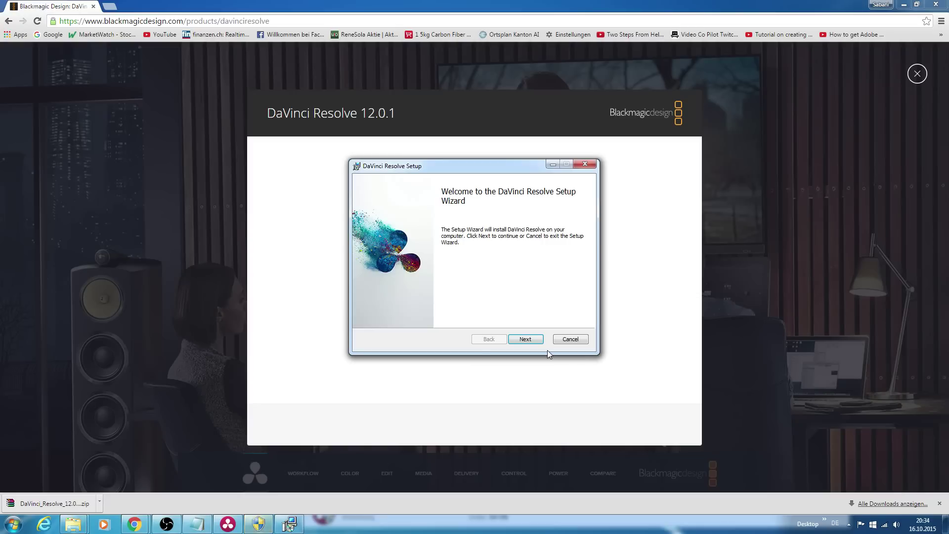
# - Accept the license terms and install DaVinci Resolve to the default Program Files folder
pyautogui.click(529, 340)
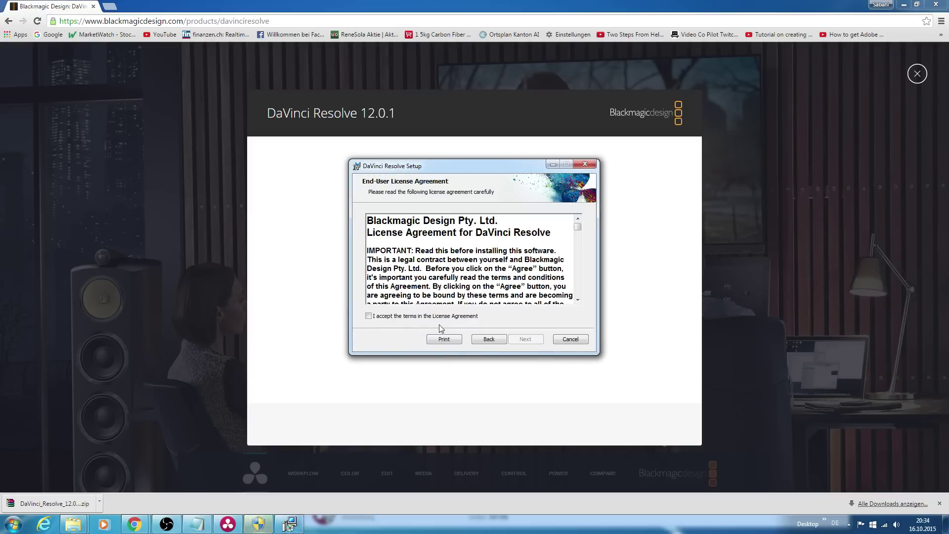
pyautogui.click(369, 316)
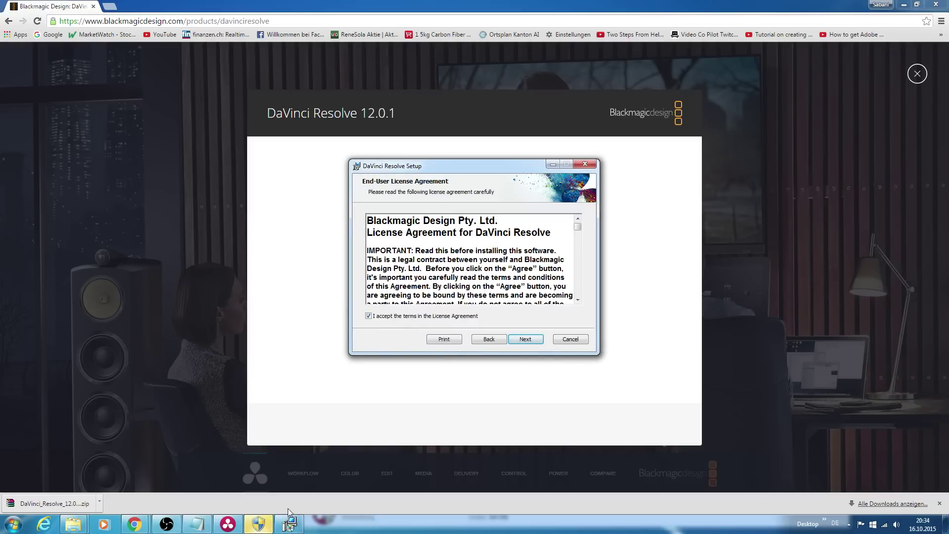
pyautogui.click(258, 524)
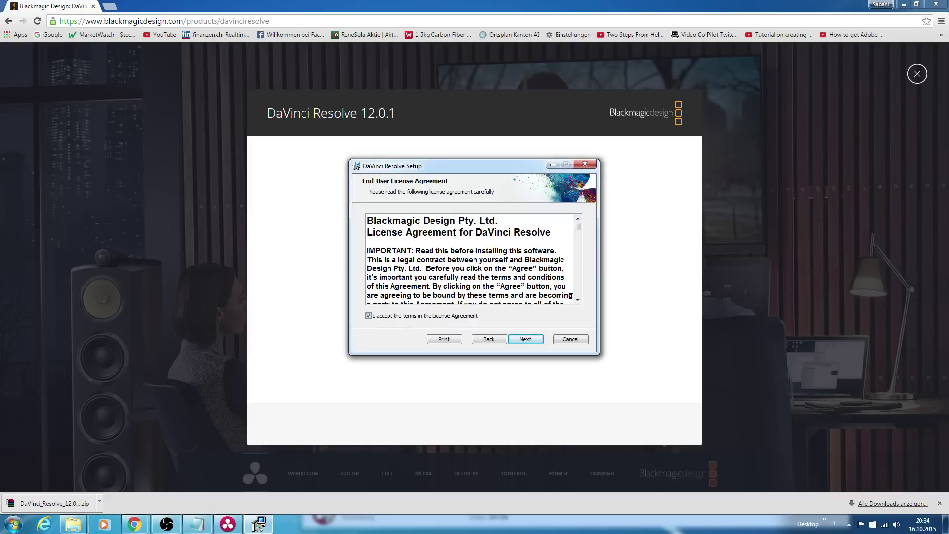
pyautogui.moveTo(578, 226); pyautogui.dragTo(580, 304)
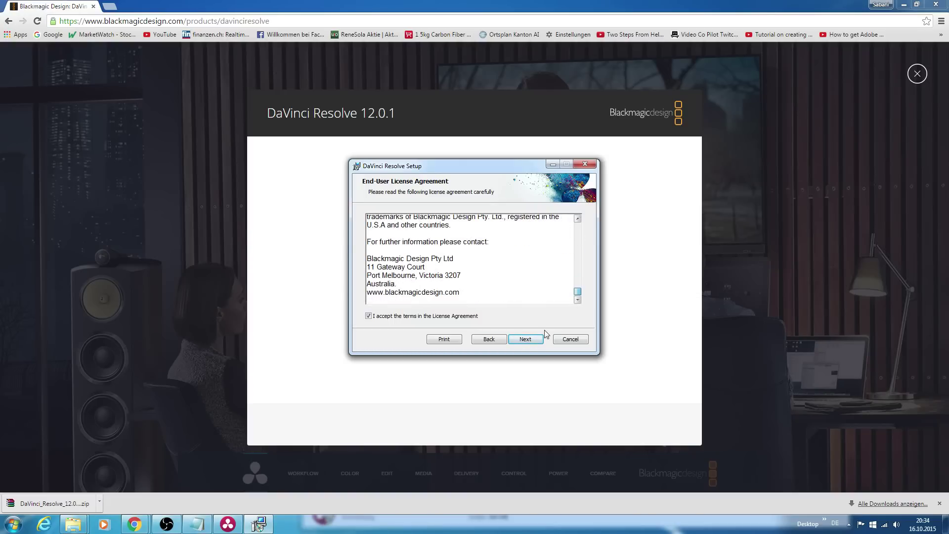
pyautogui.click(525, 341)
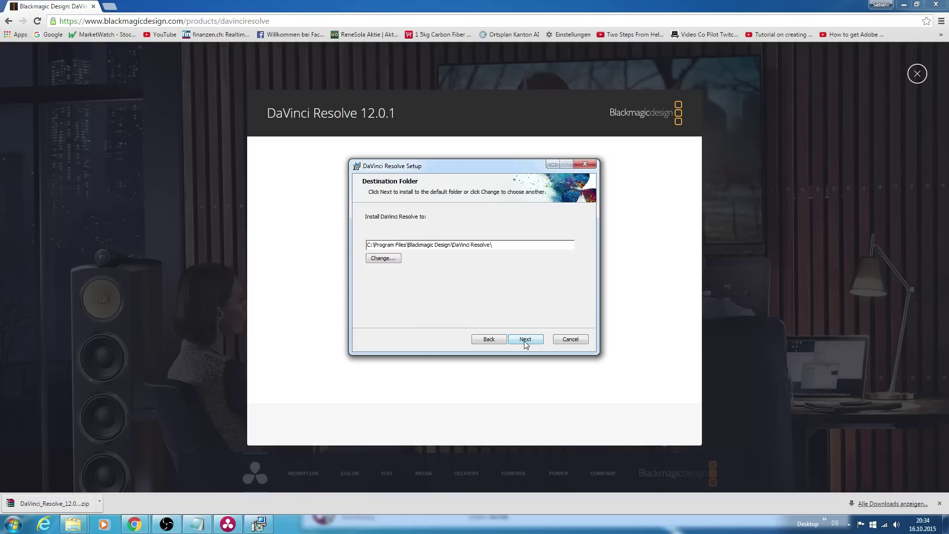
pyautogui.click(525, 341)
pyautogui.click(525, 340)
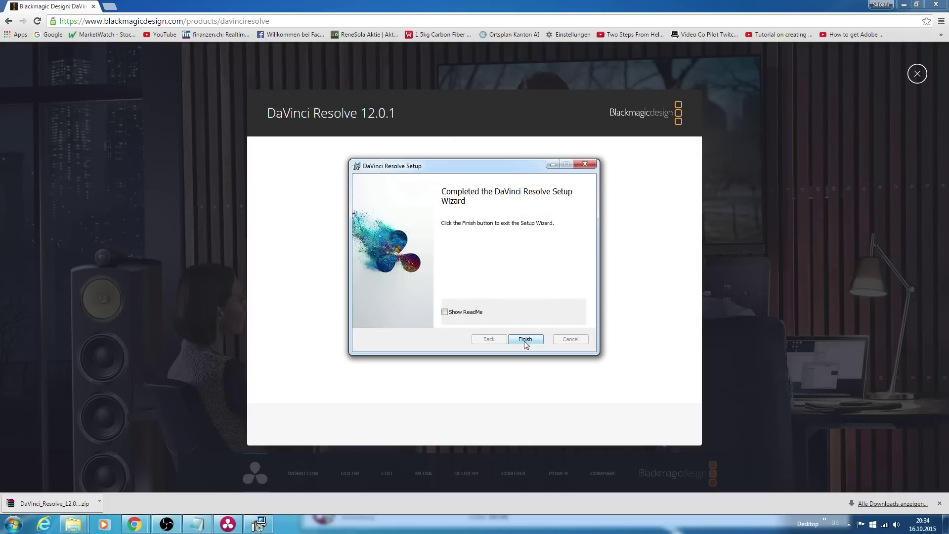
# - Finish the setup wizard and acknowledge the 'Resolve installed successfully!' message
pyautogui.click(524, 340)
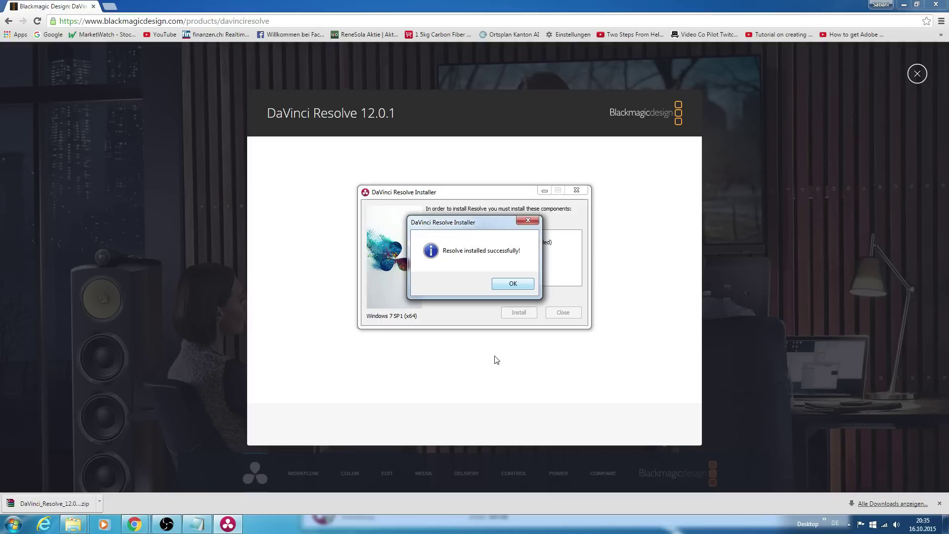
pyautogui.moveTo(483, 226)
pyautogui.mouseDown()
pyautogui.moveTo(502, 243)
pyautogui.moveTo(489, 227)
pyautogui.mouseUp()
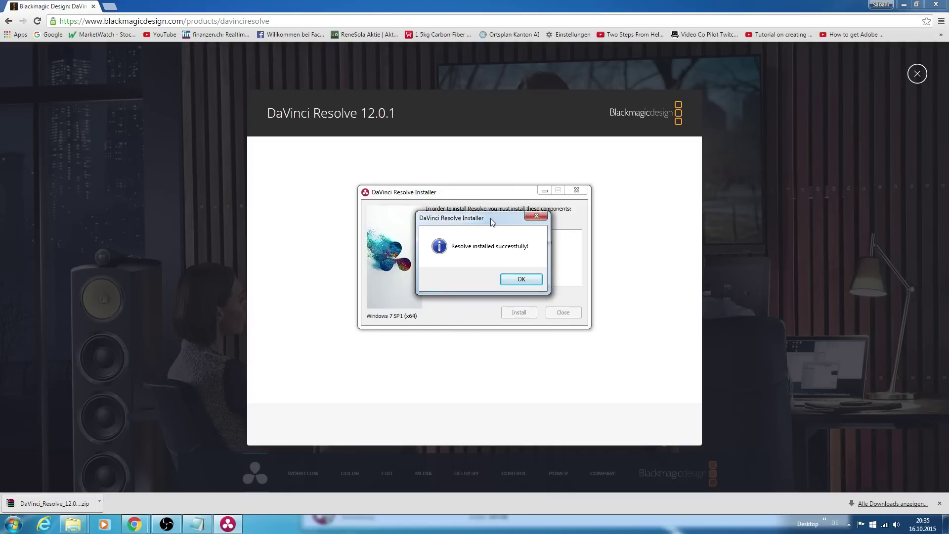
pyautogui.click(505, 289)
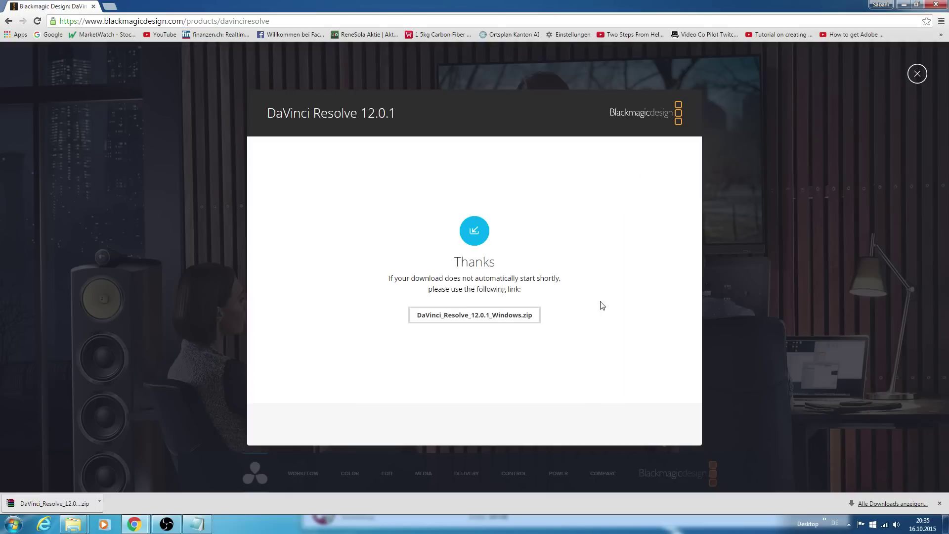
# - Minimize Chrome and close the Downloads folder window to reveal the desktop
pyautogui.click(904, 4)
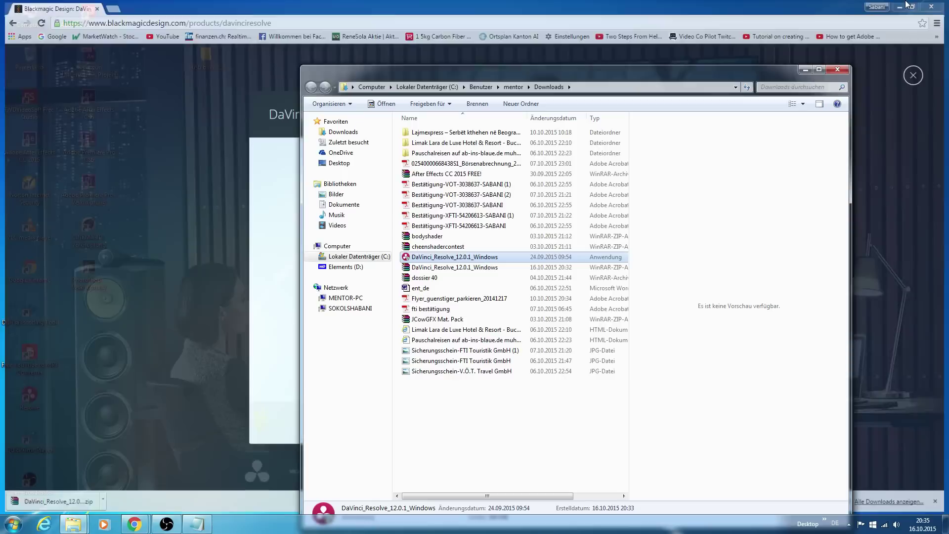
pyautogui.click(841, 71)
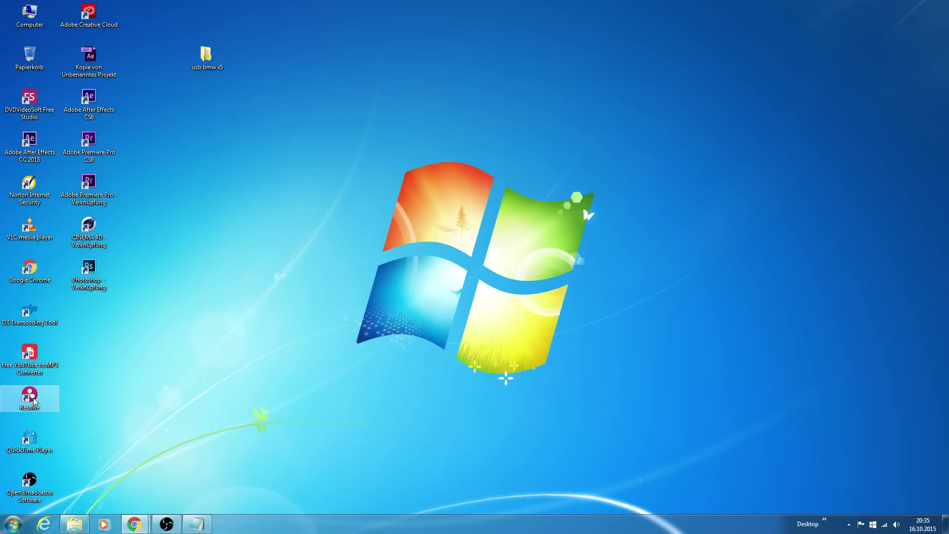
# - Launch DaVinci Resolve 12 from its desktop shortcut and wait for the Project Manager
pyautogui.doubleClick(34, 401)
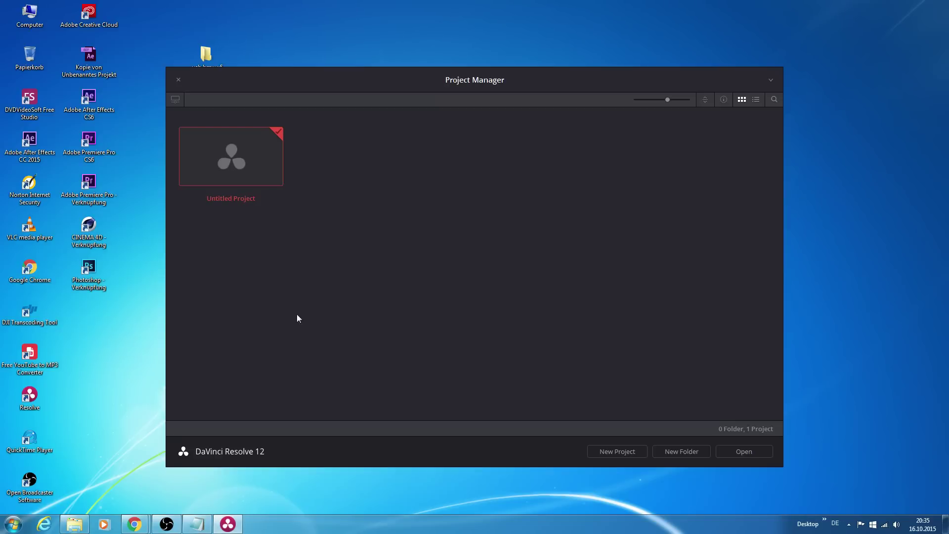
# - Open the Untitled Project, browse D:\Video produziert, and drag the beach clip into the media pool
pyautogui.click(744, 456)
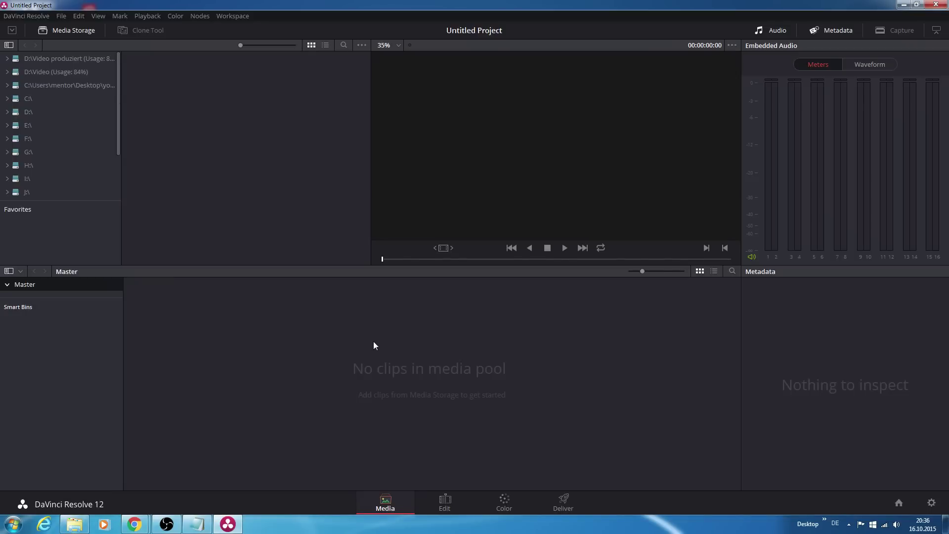
pyautogui.click(59, 60)
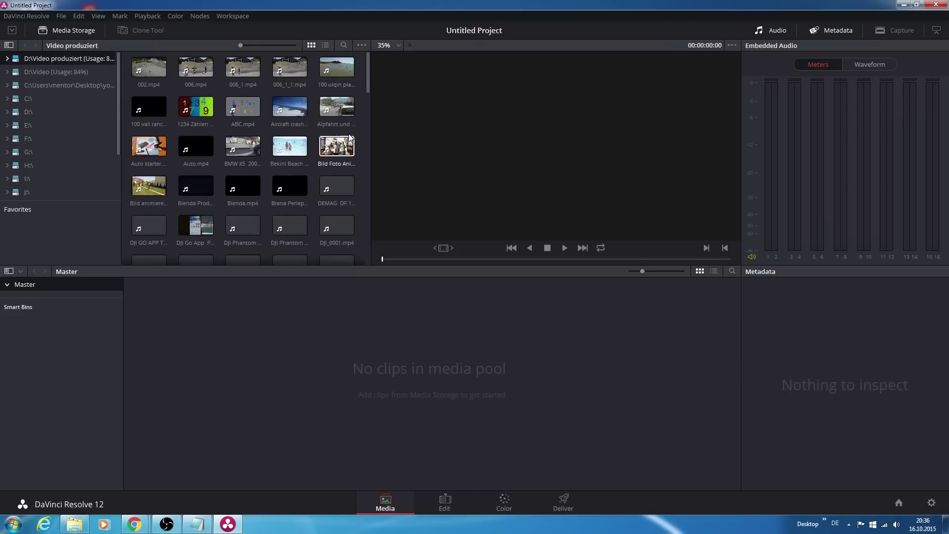
pyautogui.moveTo(289, 146)
pyautogui.mouseDown()
pyautogui.moveTo(211, 341)
pyautogui.moveTo(209, 376)
pyautogui.mouseUp()
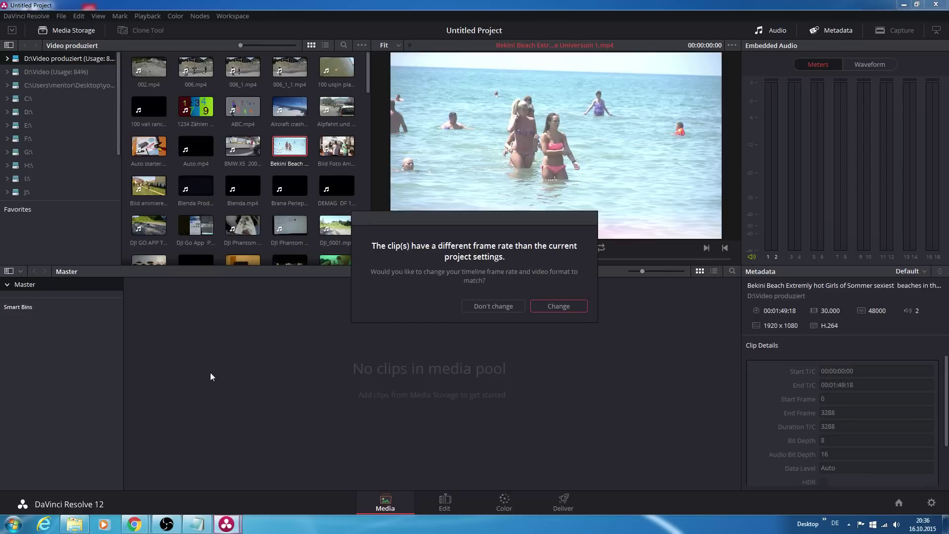
# - Change the project frame rate to match the Bekini Beach clip
pyautogui.click(562, 309)
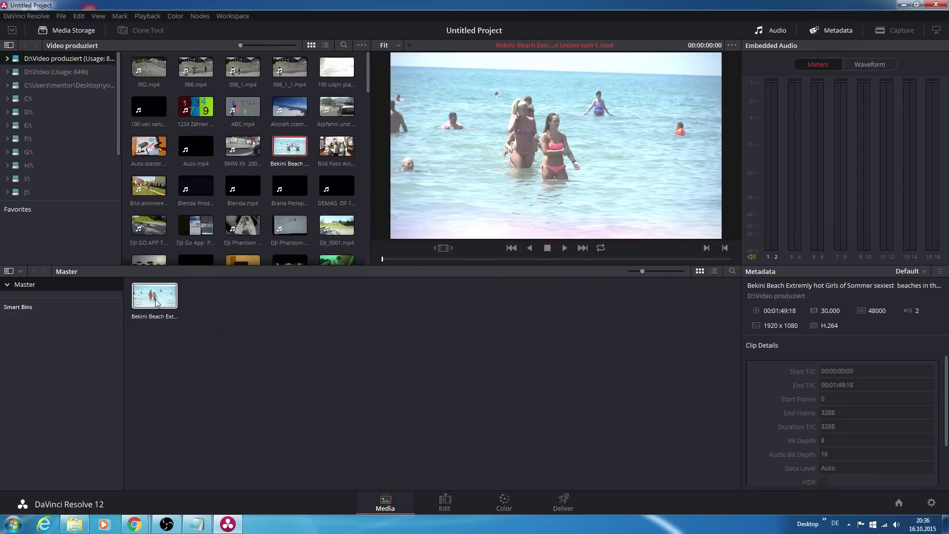
pyautogui.click(447, 503)
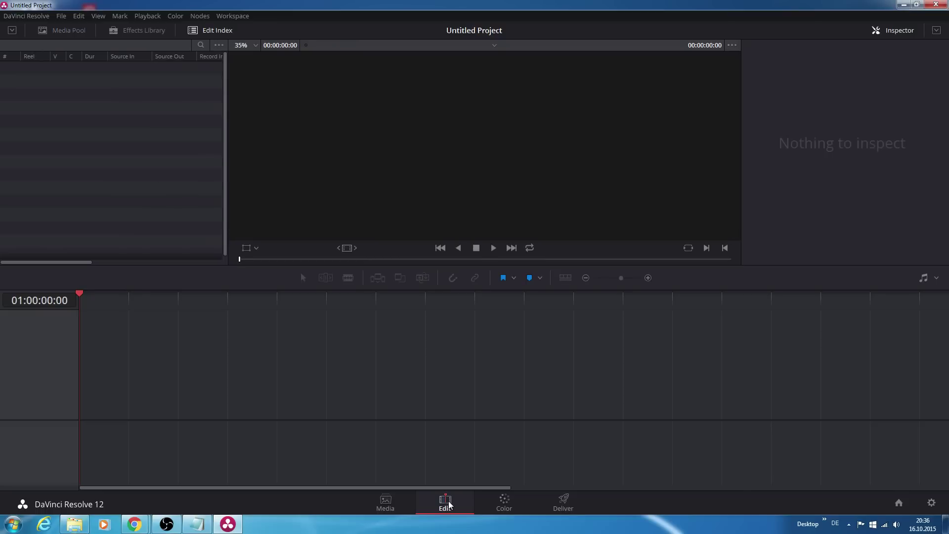
pyautogui.click(394, 502)
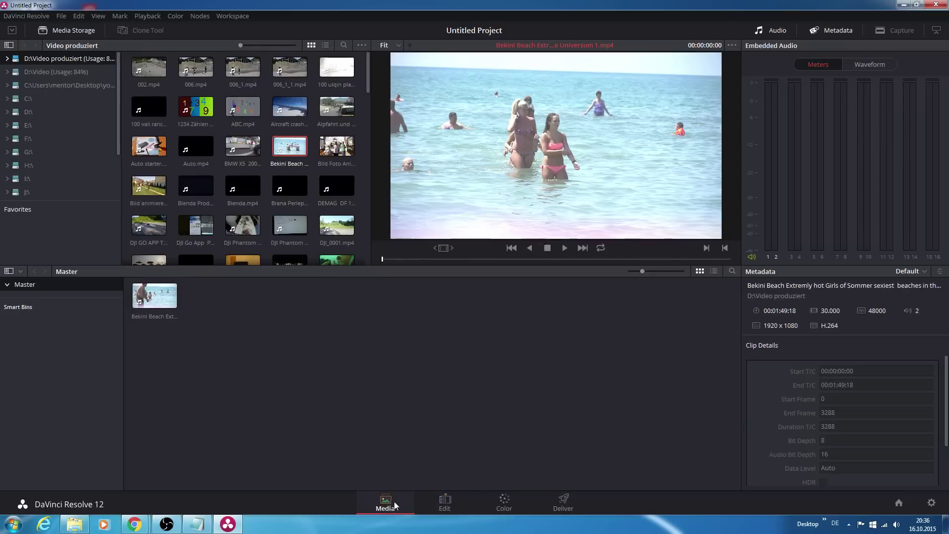
# - Review the beach clip's options in the media pool, then switch to the Edit page
pyautogui.rightClick(154, 303)
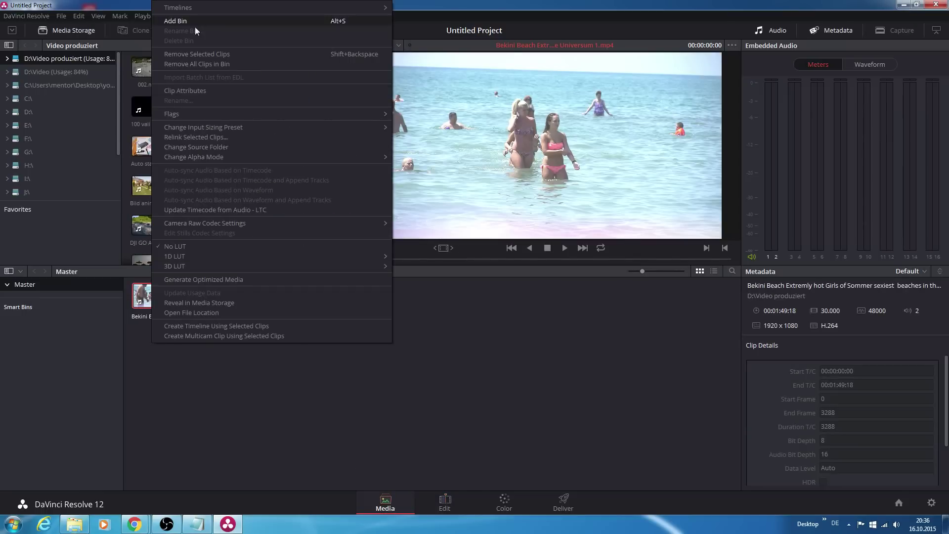
pyautogui.moveTo(204, 8)
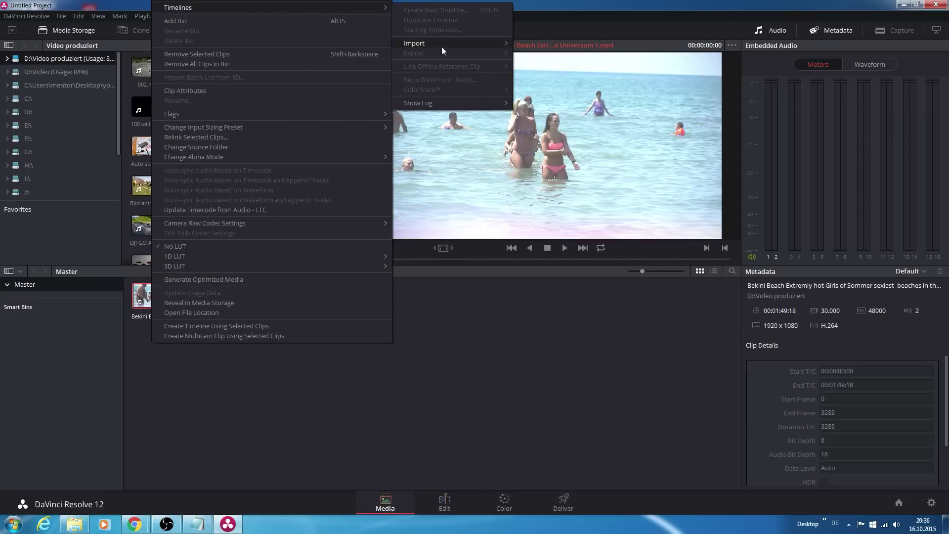
pyautogui.click(497, 336)
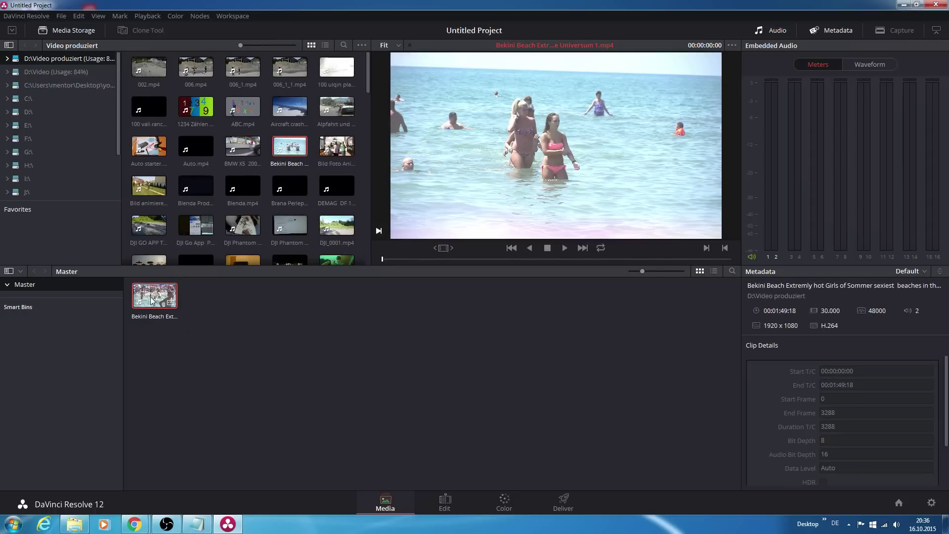
pyautogui.rightClick(152, 301)
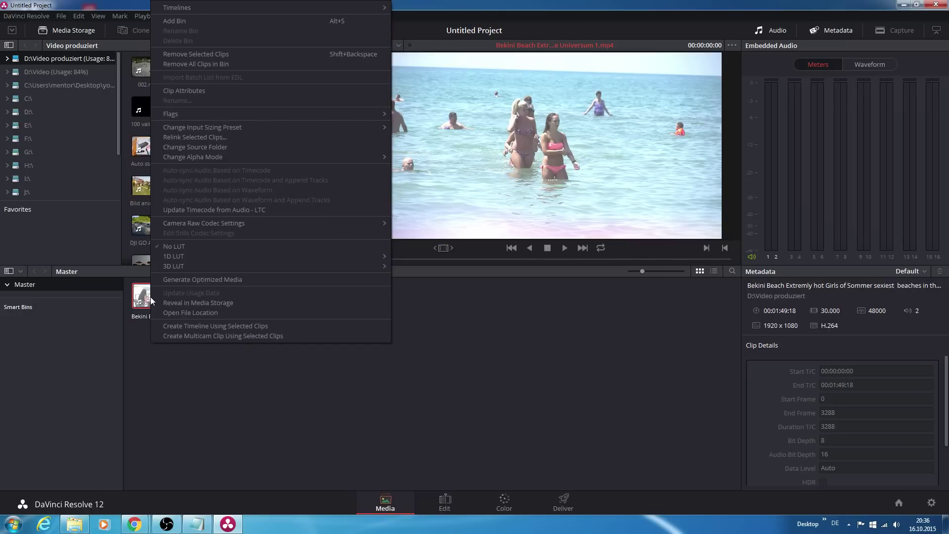
pyautogui.click(169, 384)
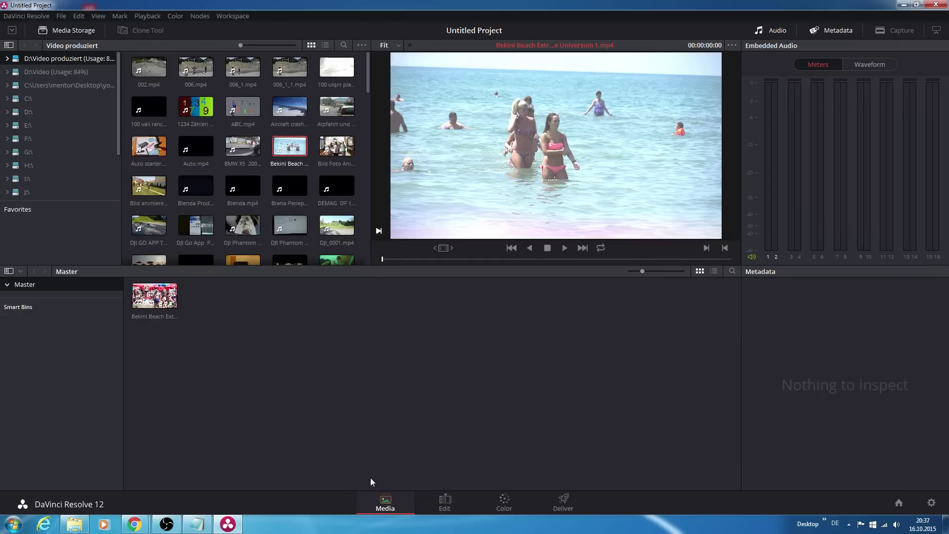
pyautogui.click(445, 502)
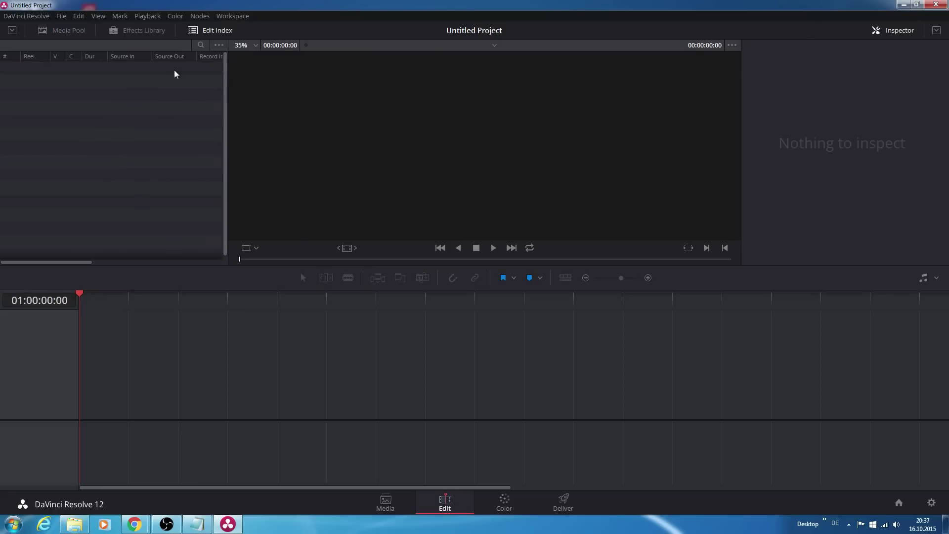
# - Switch to dual viewers and play, then stop, the beach clip in the source viewer
pyautogui.click(893, 32)
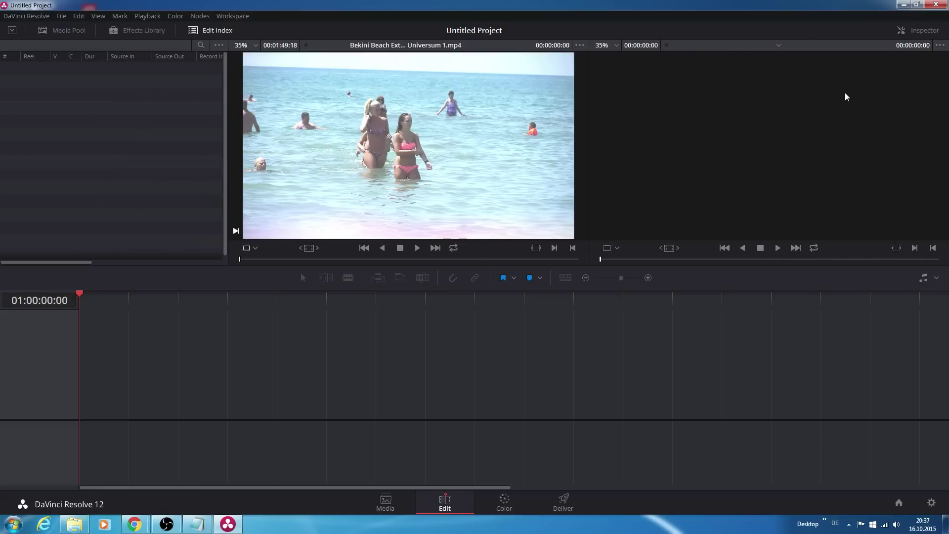
pyautogui.click(418, 249)
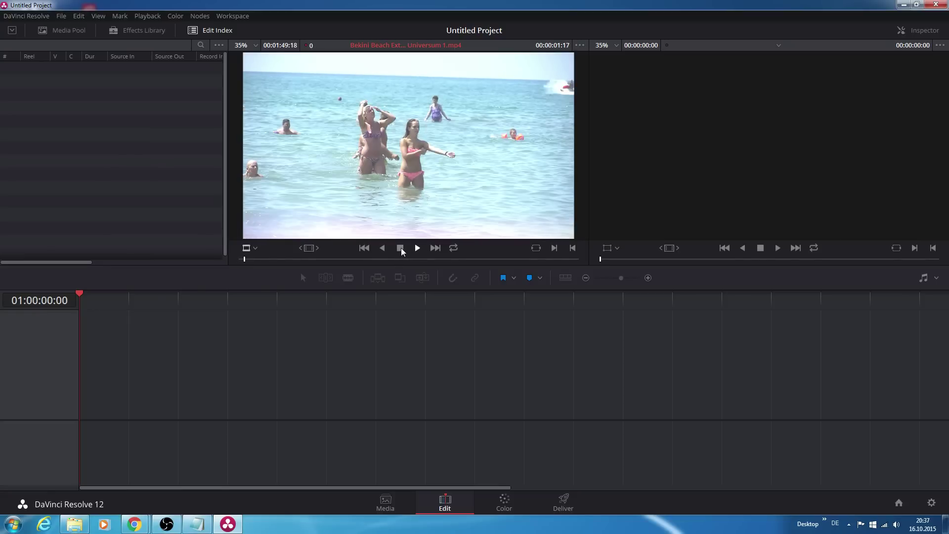
pyautogui.click(400, 250)
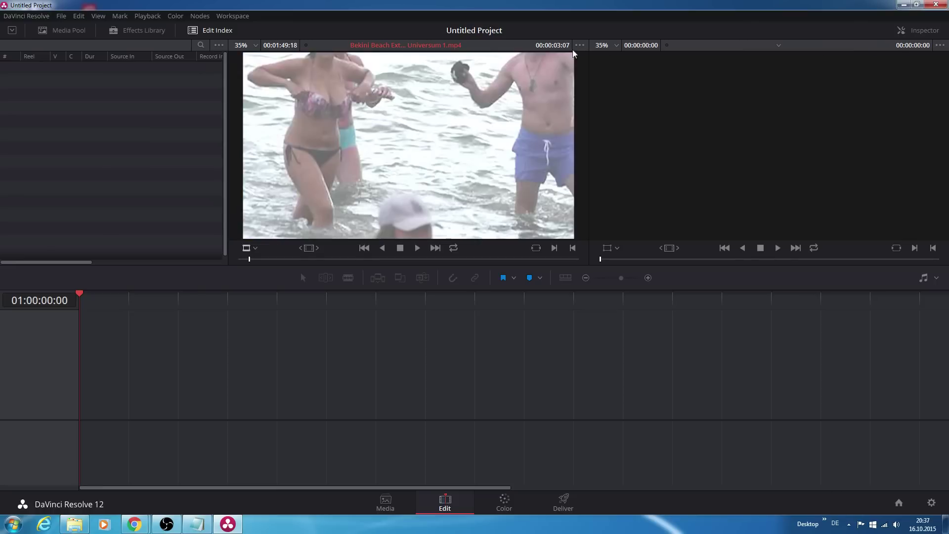
# - Toggle the Edit Index off and on twice, then bring back the Media Pool showing the beach clip
pyautogui.click(194, 32)
pyautogui.click(194, 33)
pyautogui.click(194, 33)
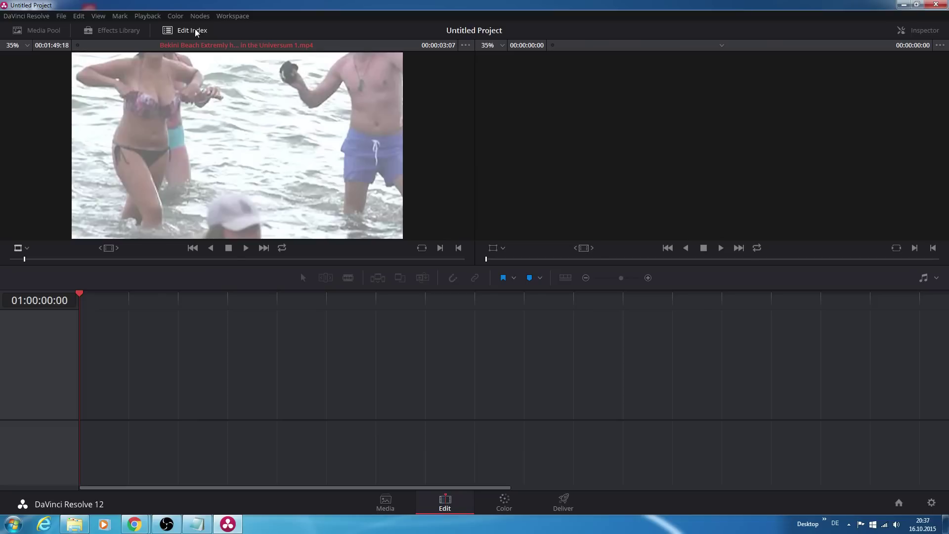
pyautogui.click(195, 33)
pyautogui.click(66, 34)
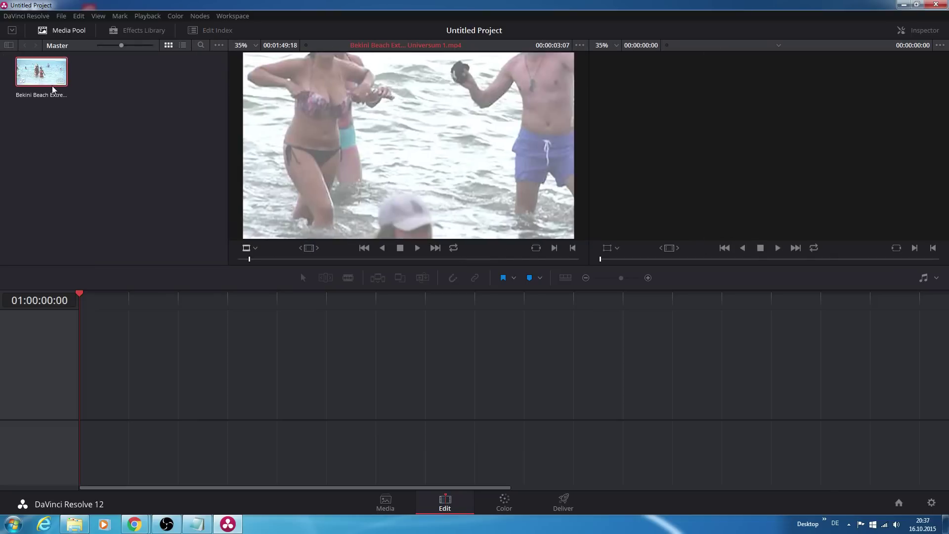
# - Drop the Bekini Beach clip onto a new Timeline 1, rewind the playhead, and use a single viewer
pyautogui.moveTo(42, 72); pyautogui.dragTo(95, 393)
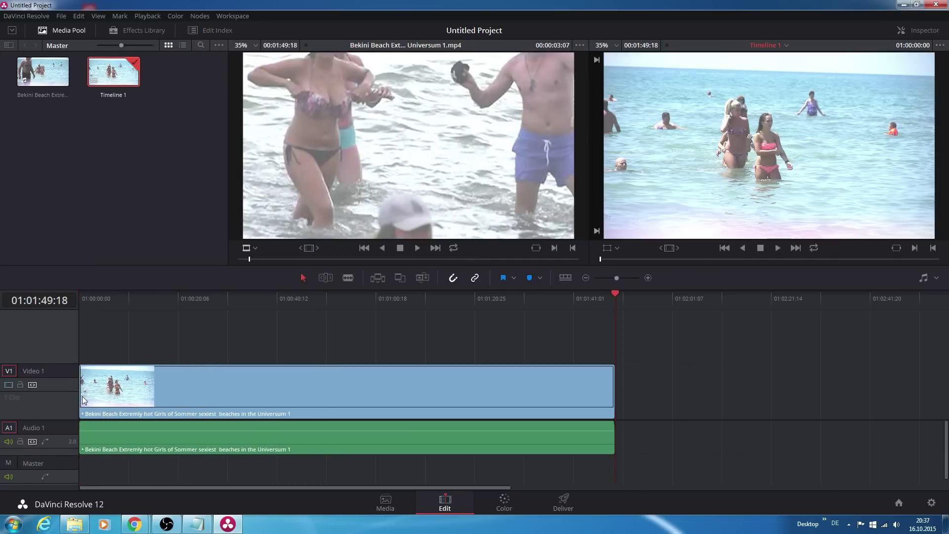
pyautogui.moveTo(616, 294); pyautogui.dragTo(56, 333)
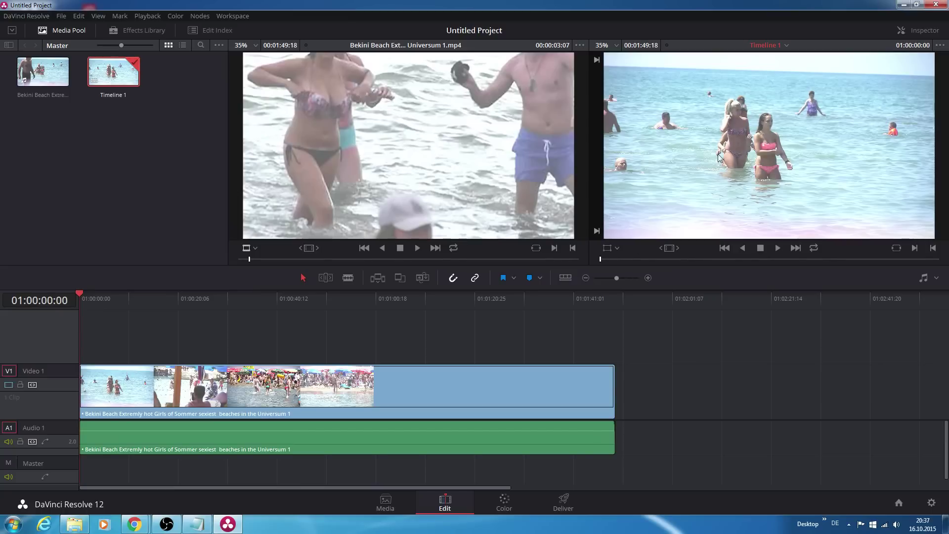
pyautogui.click(902, 31)
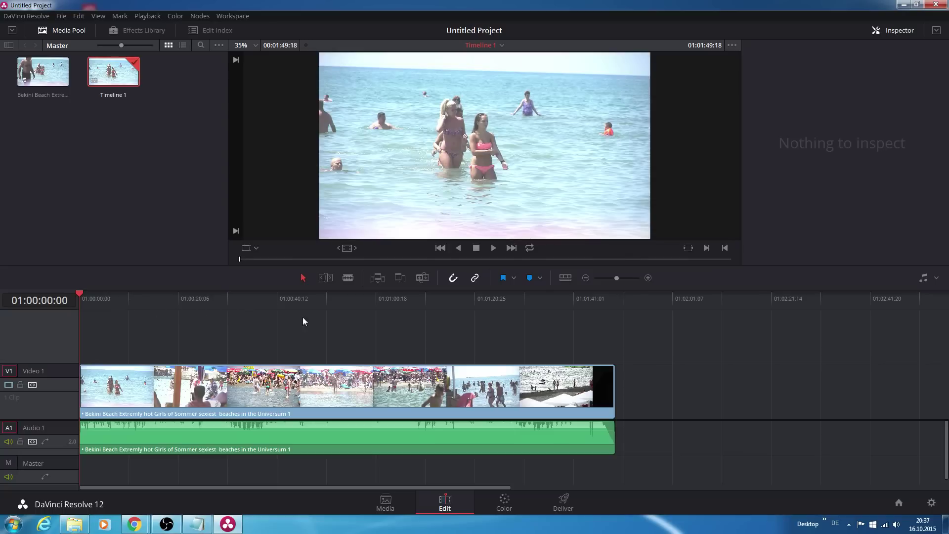
# - Scrub the playhead from 01:01:25:11 later into the clip, then go to the Color page
pyautogui.click(497, 302)
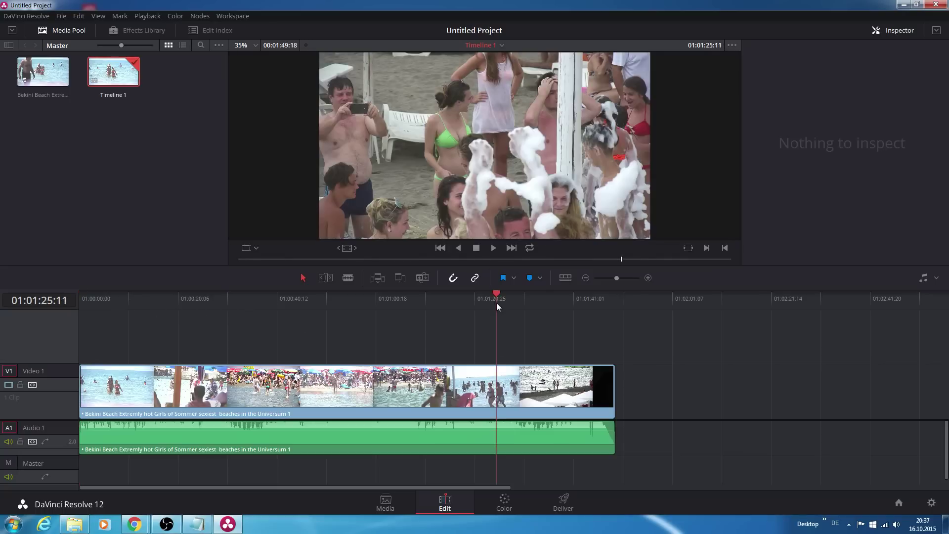
pyautogui.moveTo(503, 299); pyautogui.dragTo(559, 303)
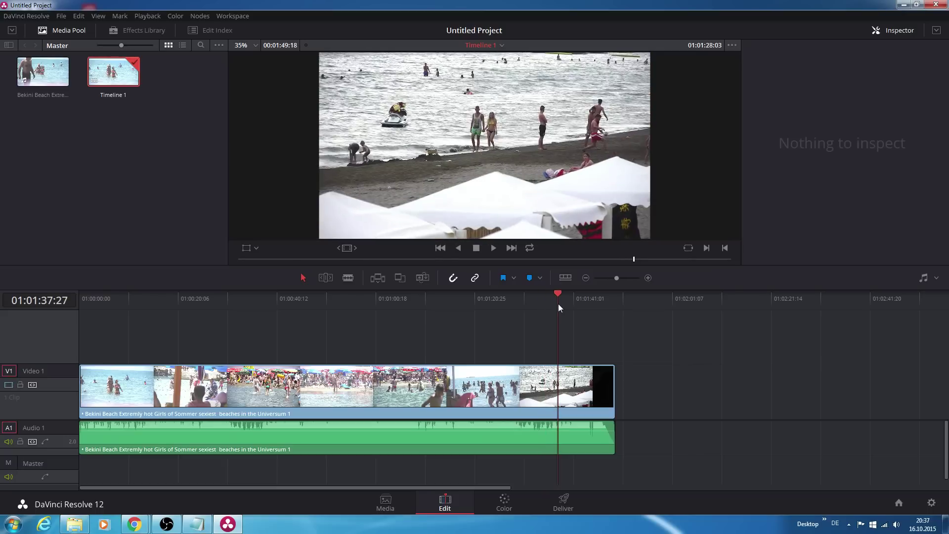
pyautogui.click(499, 504)
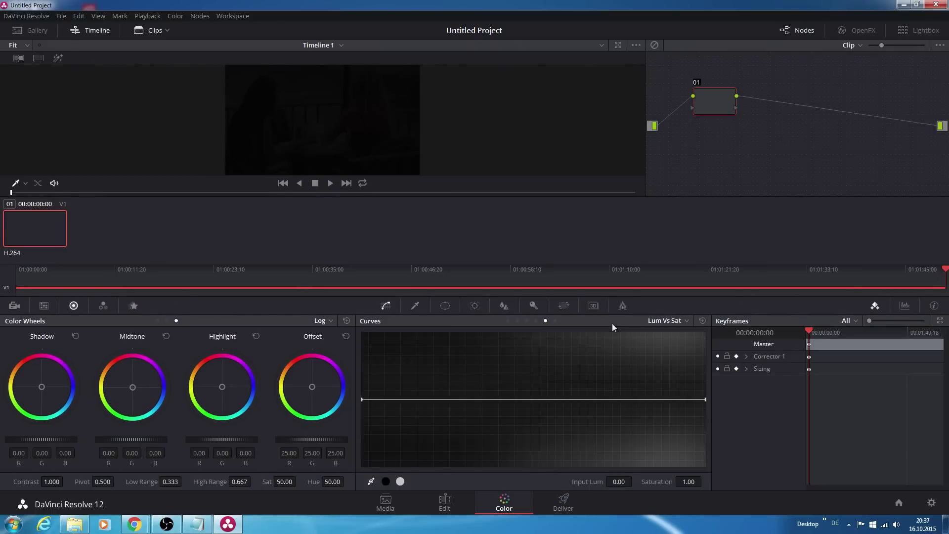
# - Show the Tracker palette on the Color page, then move to the Deliver page's render settings
pyautogui.click(476, 307)
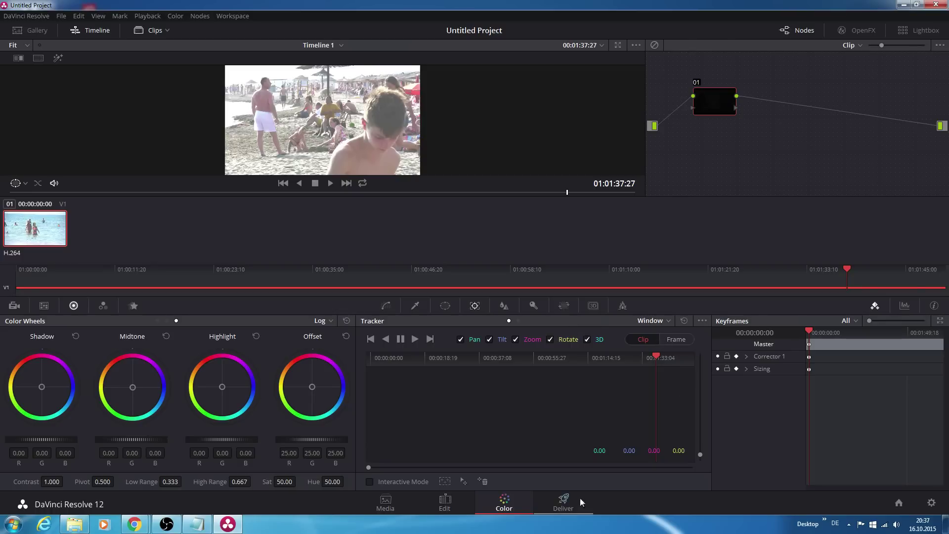
pyautogui.click(557, 500)
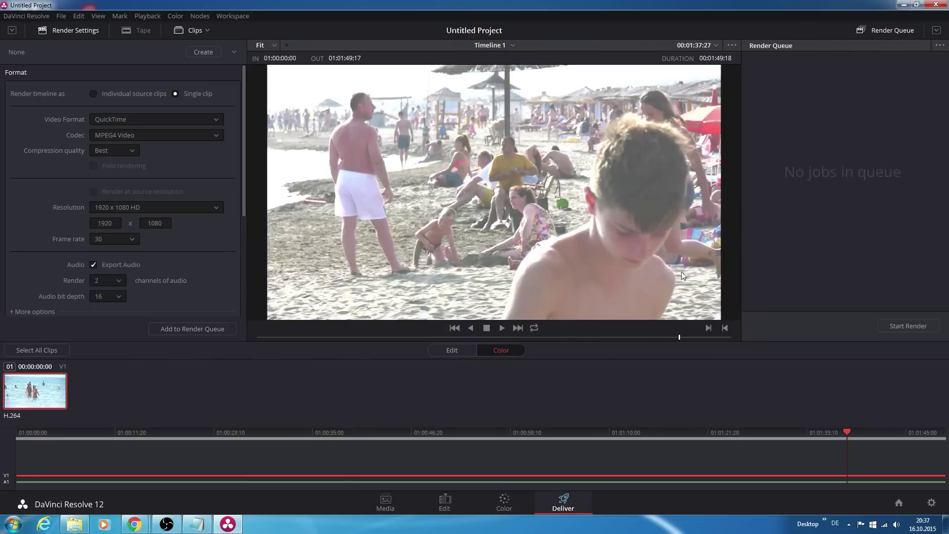
# - Toggle Render between Individual source clips and Single clip, then quit Resolve choosing Don't Save
pyautogui.click(94, 94)
pyautogui.click(176, 94)
pyautogui.click(940, 7)
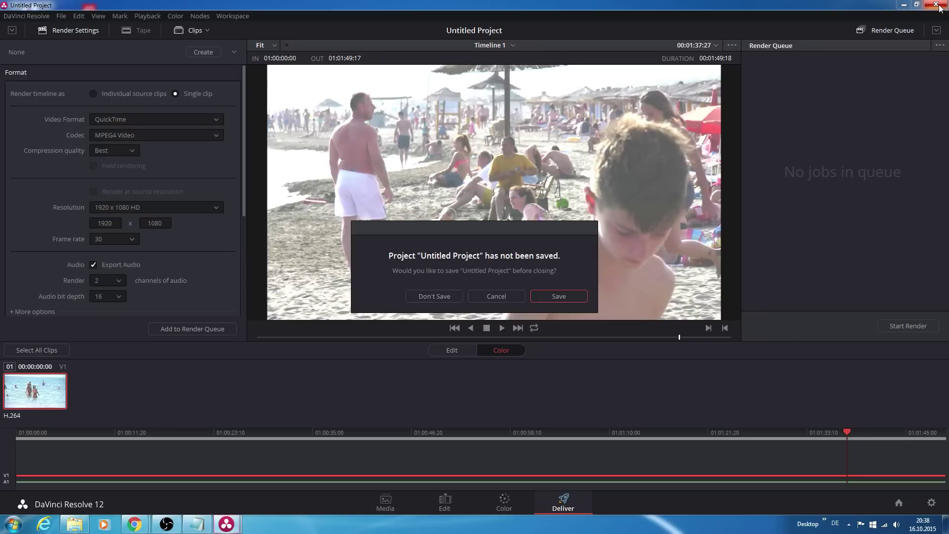
pyautogui.click(444, 297)
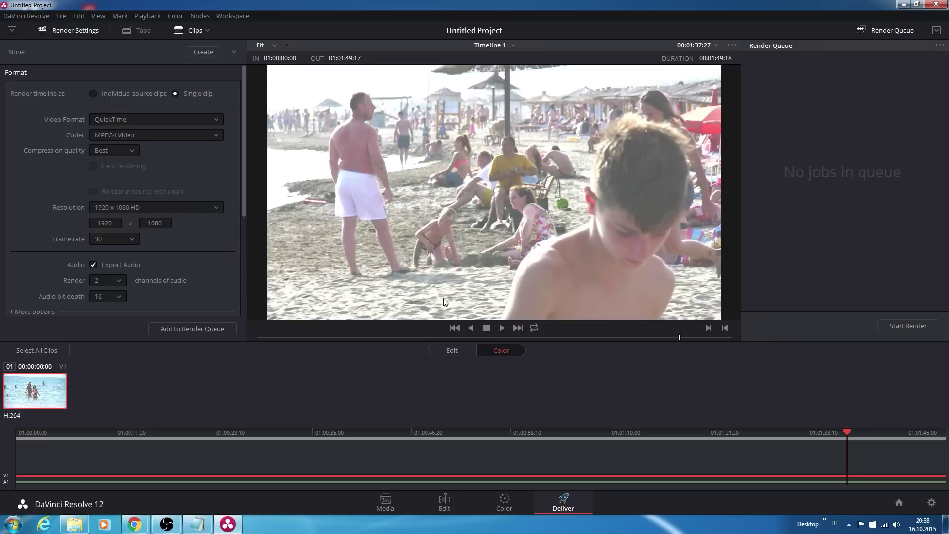